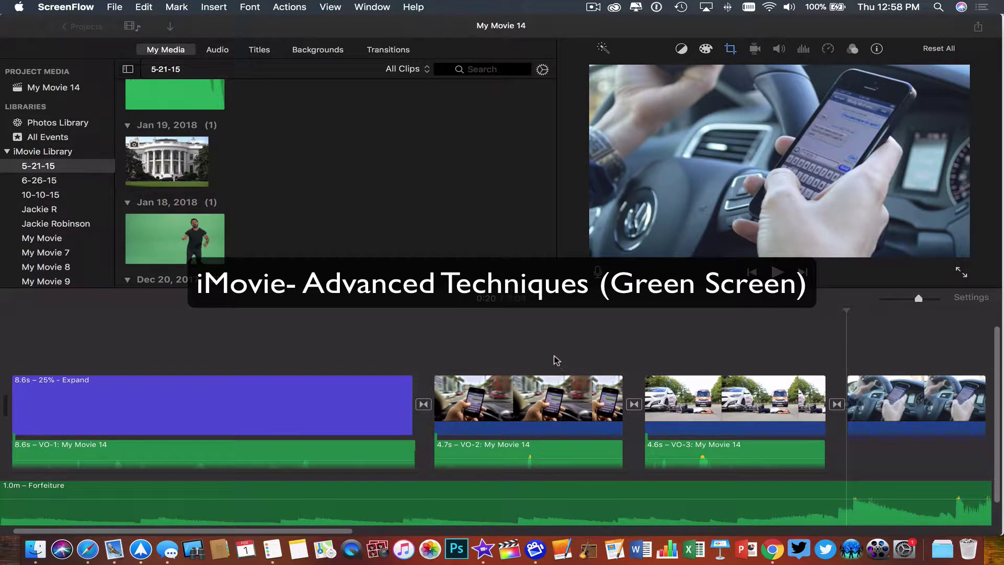
# - Browse the project media and preview the green-screen clip in My Media
pyautogui.hscroll(10, 570, 355)
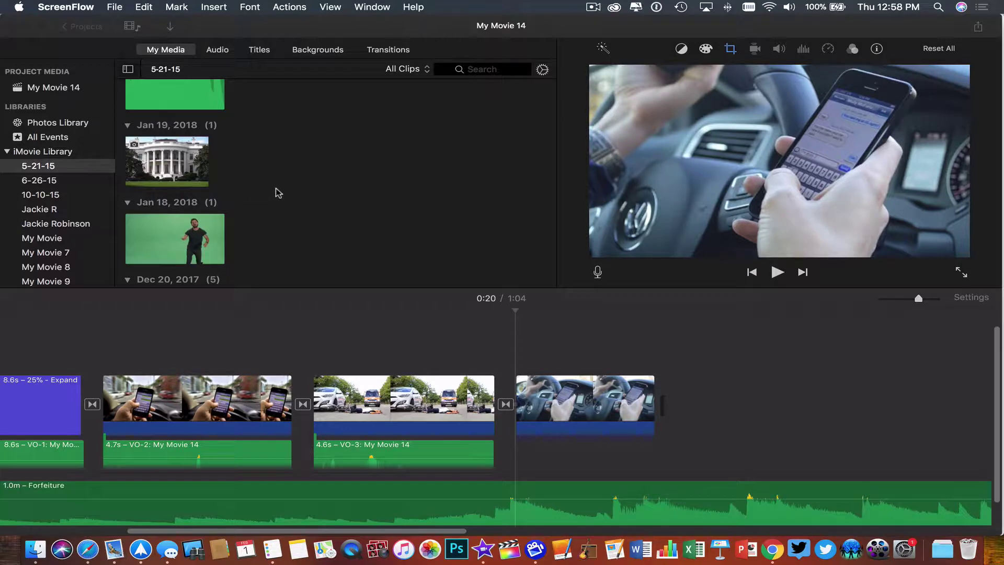
pyautogui.click(154, 236)
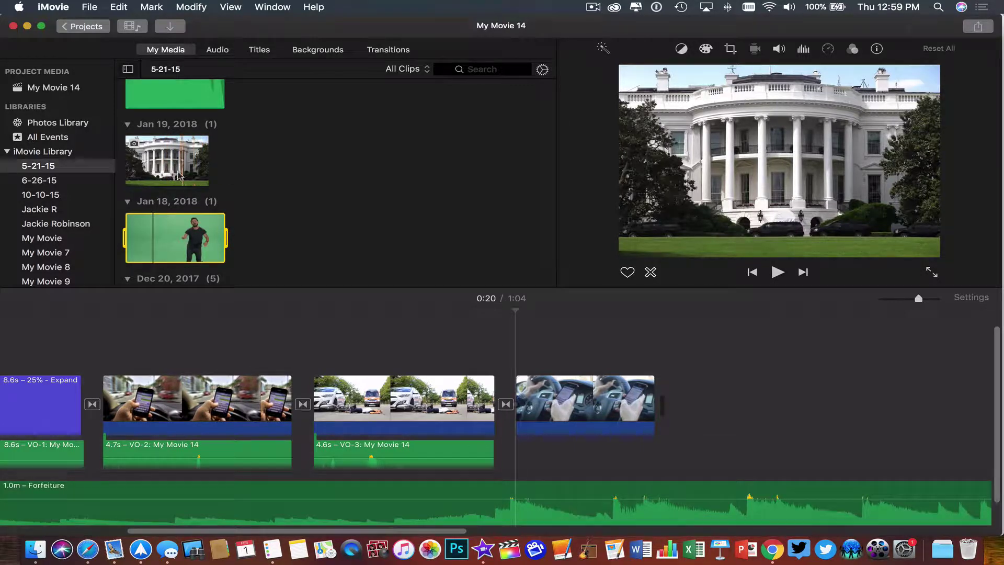
# - Add the White House photo after the car clip and stretch it to about 9.7 seconds
pyautogui.click(170, 172)
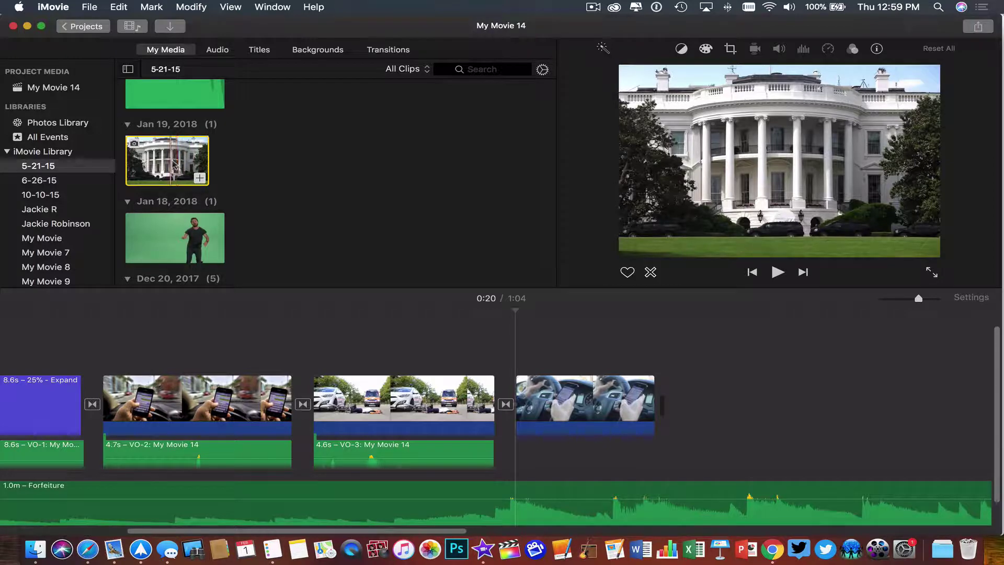
pyautogui.moveTo(166, 165)
pyautogui.mouseDown()
pyautogui.moveTo(509, 293)
pyautogui.moveTo(690, 406)
pyautogui.mouseUp()
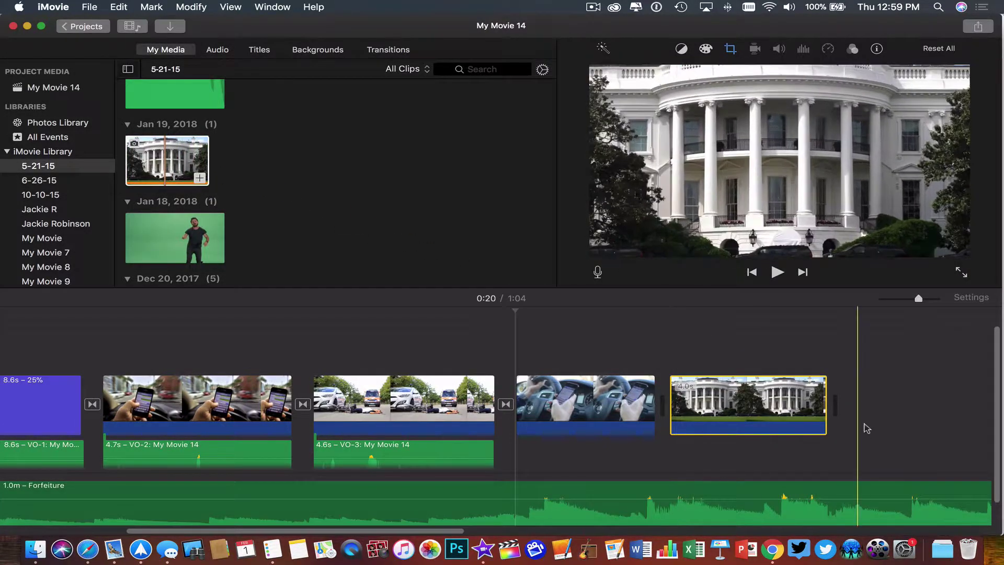
pyautogui.moveTo(829, 404); pyautogui.dragTo(873, 401)
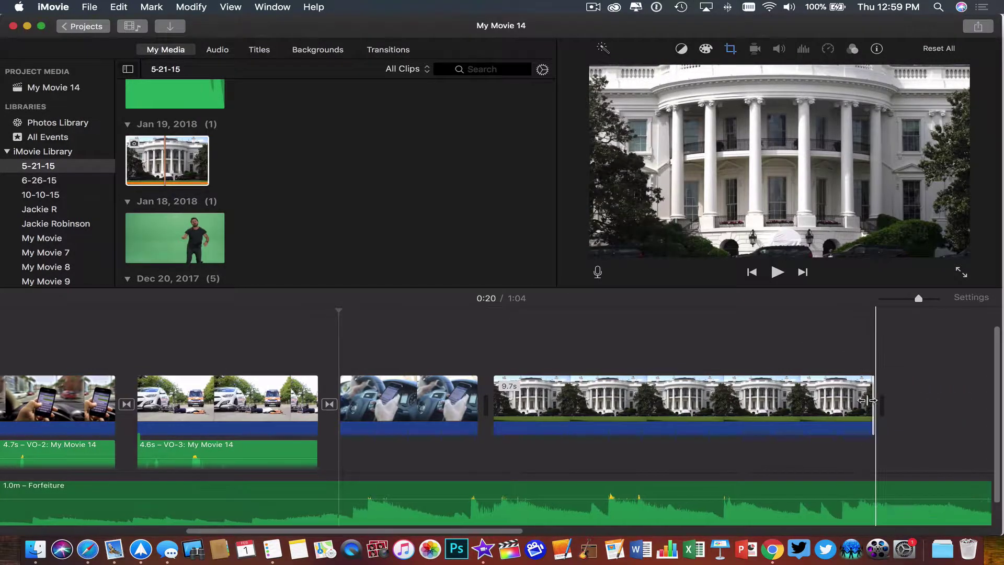
pyautogui.hscroll(5, 520, 341)
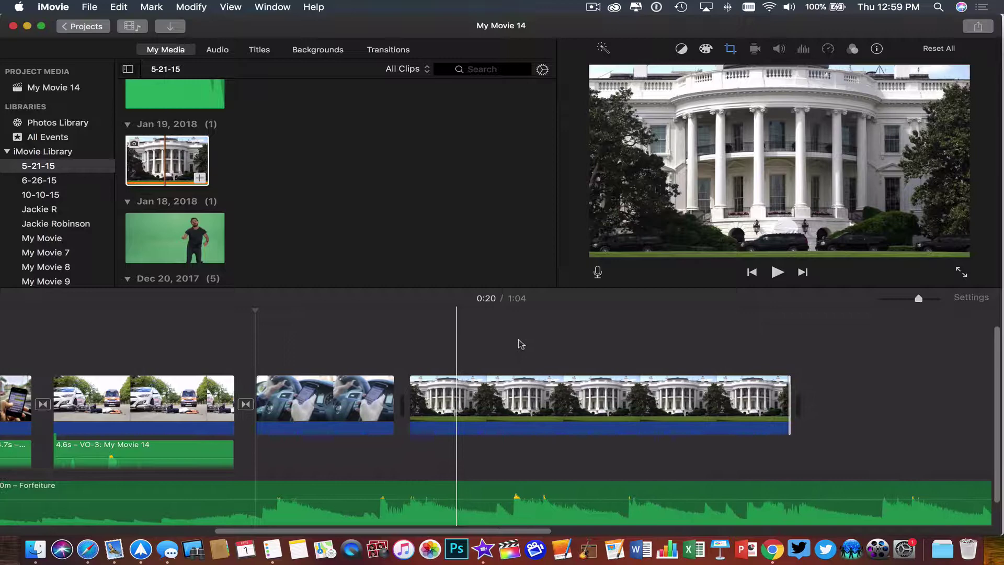
pyautogui.click(189, 178)
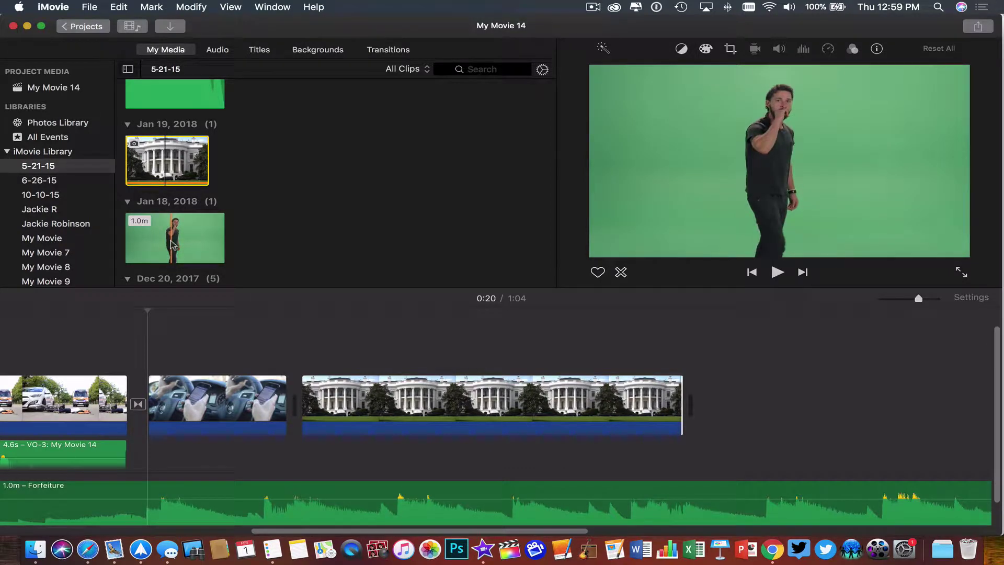
# - Select a range of the green-screen clip and place it above the White House photo as a 19.1-second cutaway
pyautogui.click(173, 244)
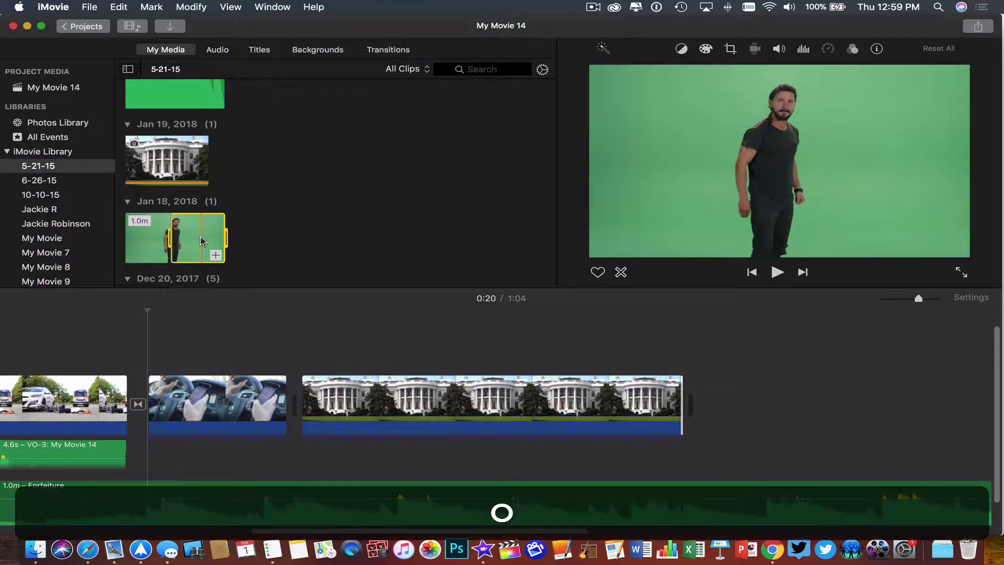
pyautogui.moveTo(226, 238); pyautogui.dragTo(203, 238)
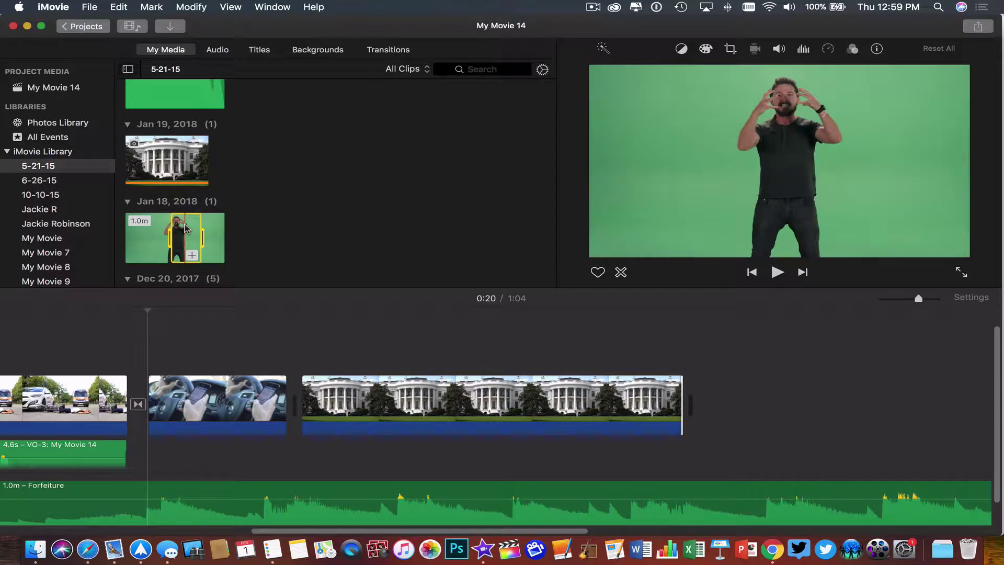
pyautogui.moveTo(186, 228); pyautogui.dragTo(303, 343)
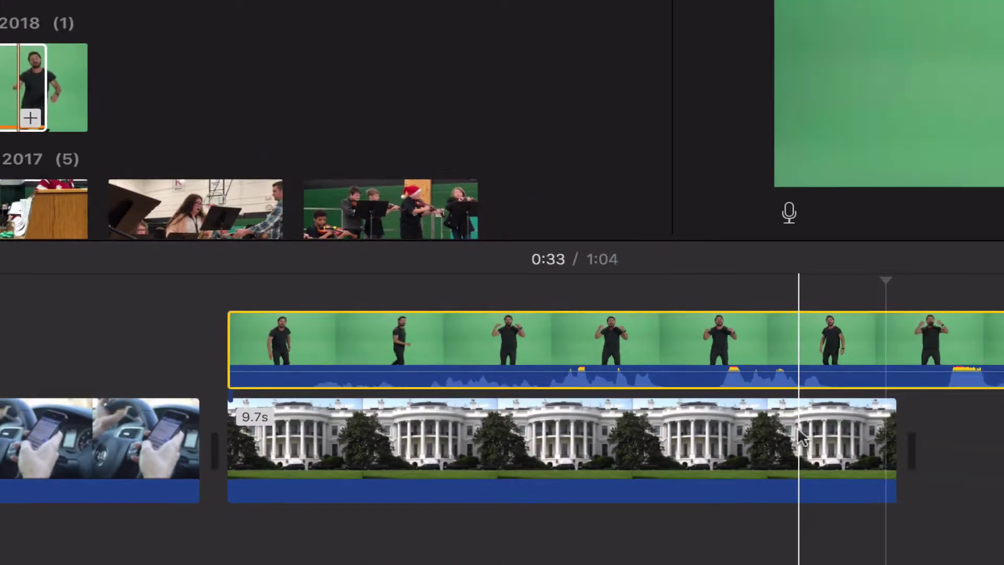
# - Stretch the White House clip to 19.1 seconds so it ends with the green-screen overlay
pyautogui.hscroll(5, 680, 400)
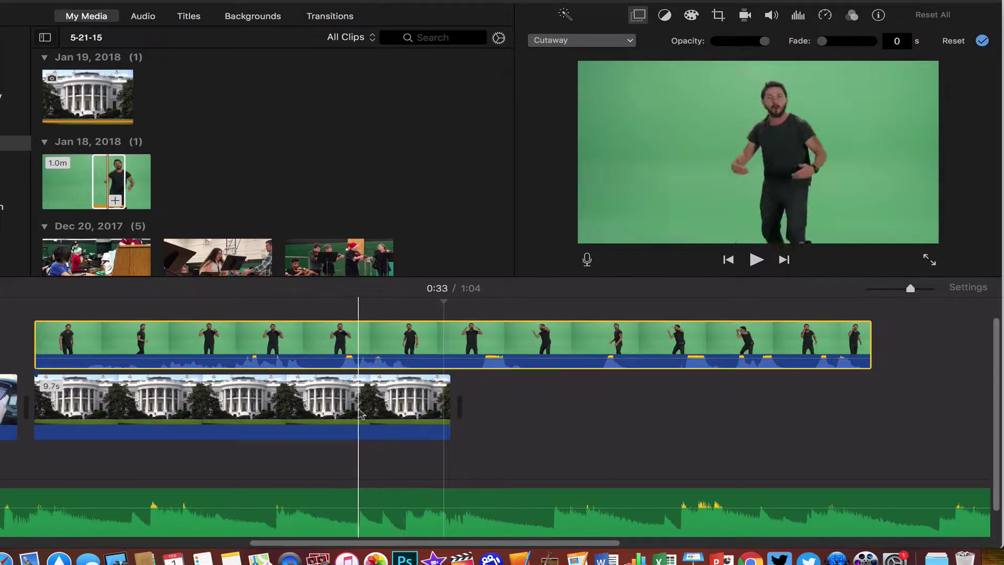
pyautogui.moveTo(444, 397); pyautogui.dragTo(856, 385)
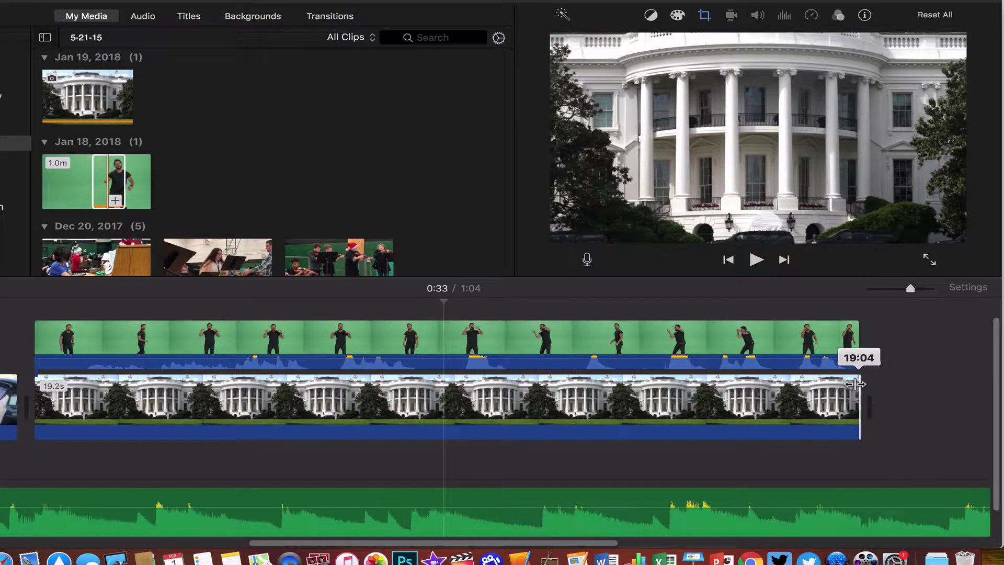
pyautogui.click(850, 370)
pyautogui.click(857, 380)
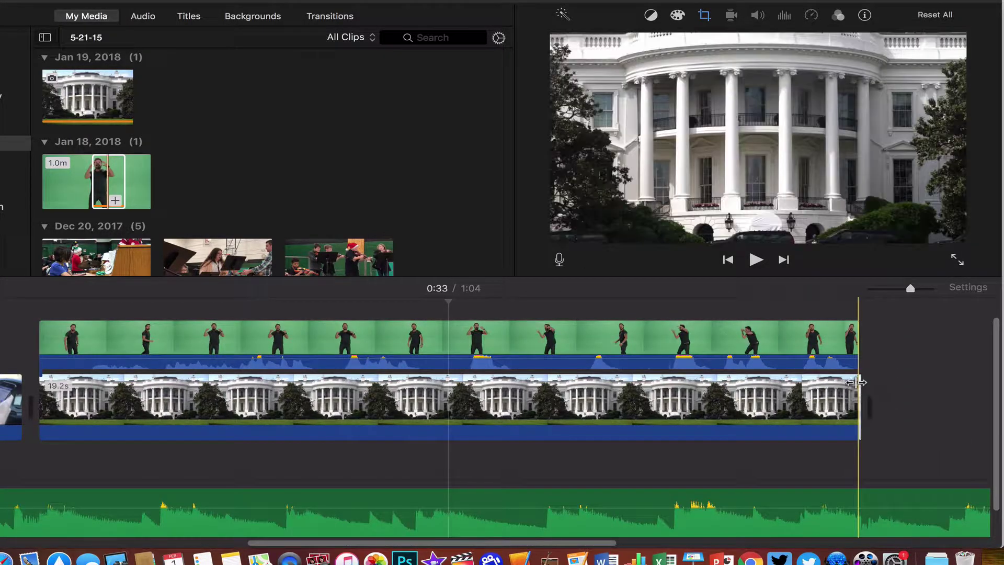
pyautogui.moveTo(857, 383); pyautogui.dragTo(856, 383)
pyautogui.click(146, 337)
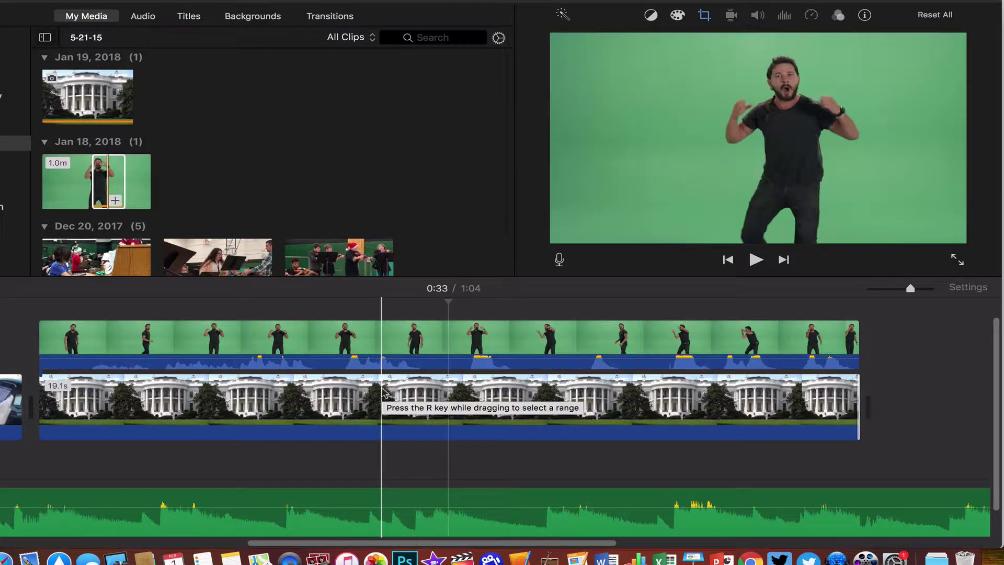
# - Select the green-screen overlay clip and open its overlay style menu, currently set to Cutaway
pyautogui.click(322, 339)
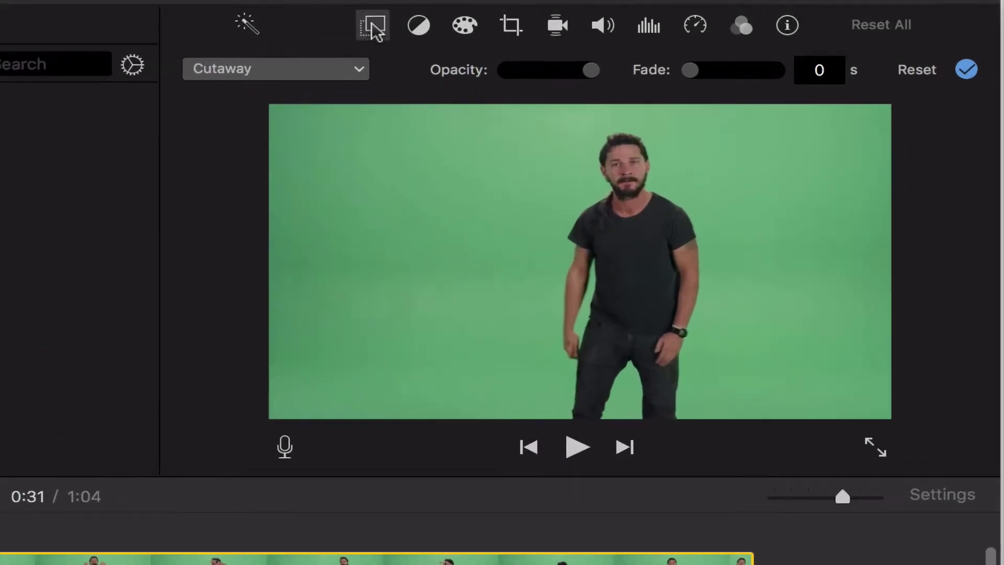
pyautogui.click(638, 19)
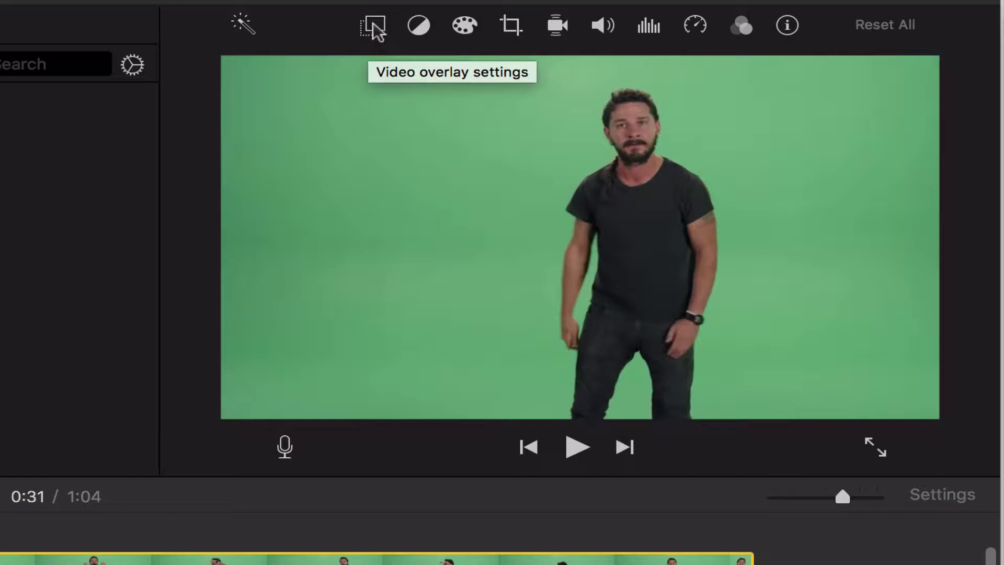
pyautogui.click(375, 29)
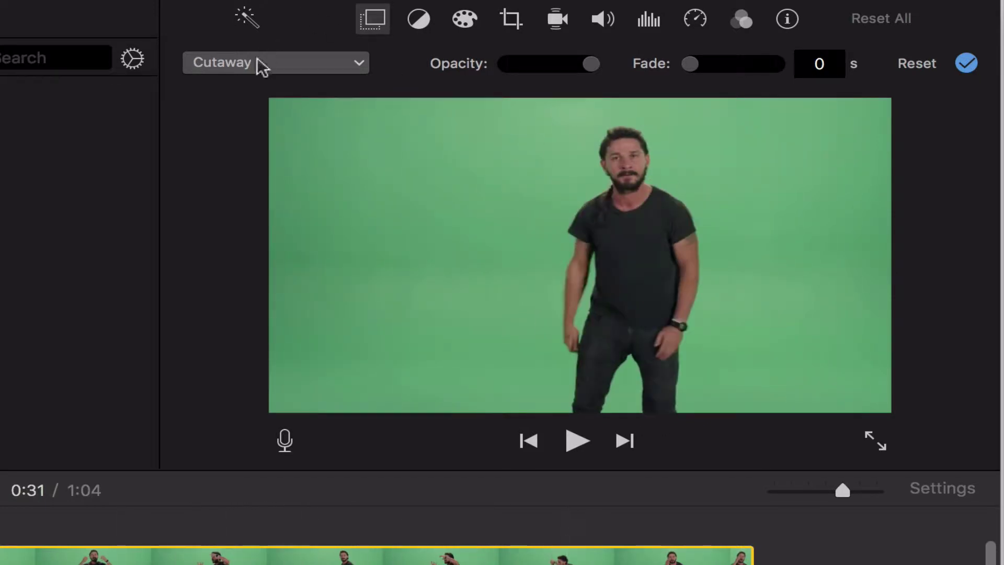
pyautogui.click(259, 66)
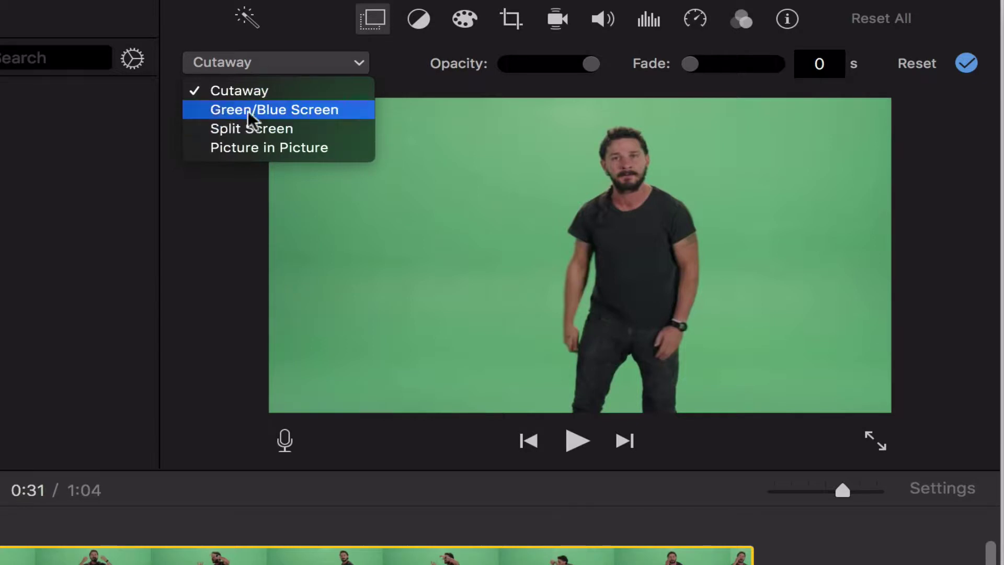
# - Apply Green/Blue Screen to remove the green backdrop and crop in the overlay's right edge
pyautogui.click(319, 109)
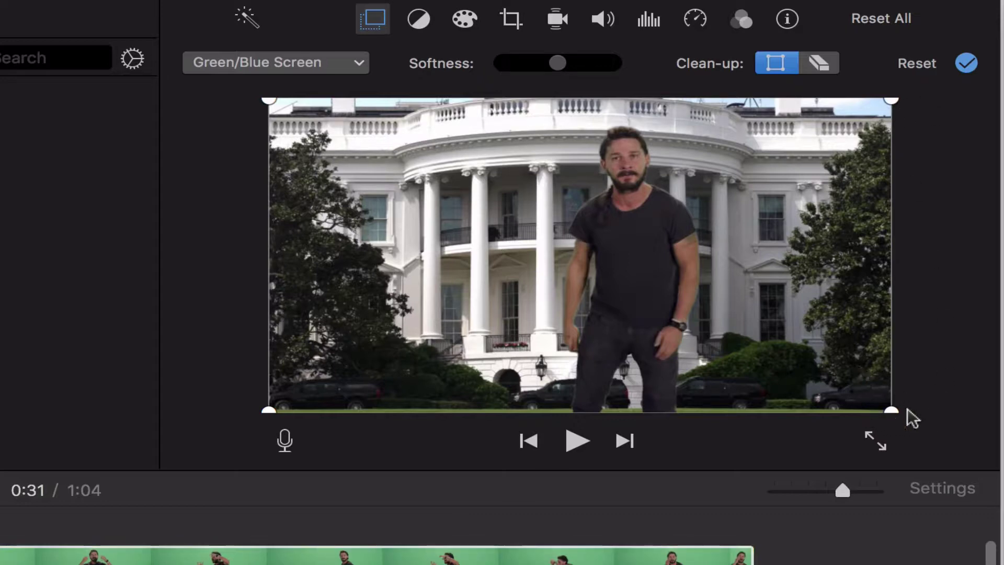
pyautogui.moveTo(891, 409); pyautogui.dragTo(819, 410)
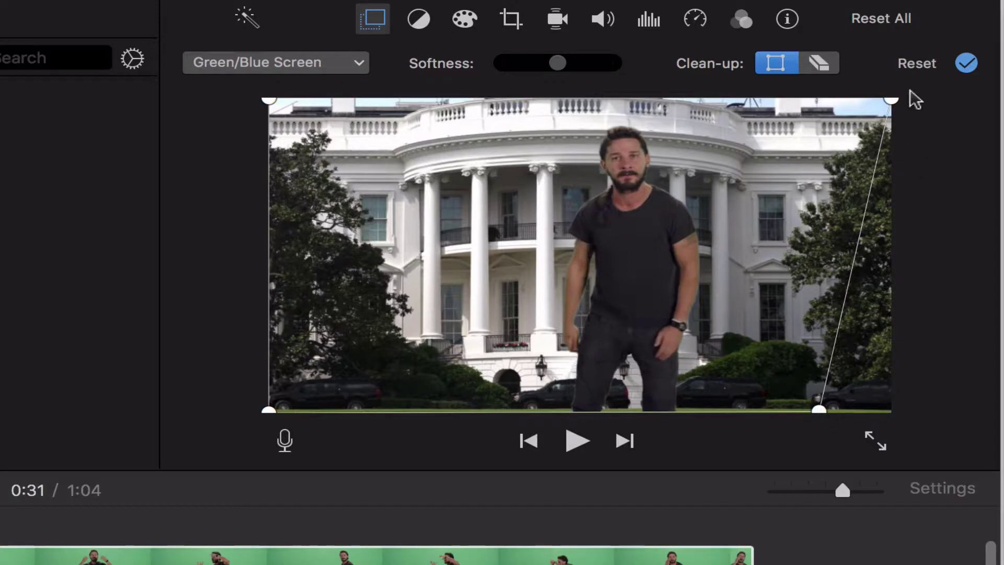
pyautogui.moveTo(893, 102); pyautogui.dragTo(832, 98)
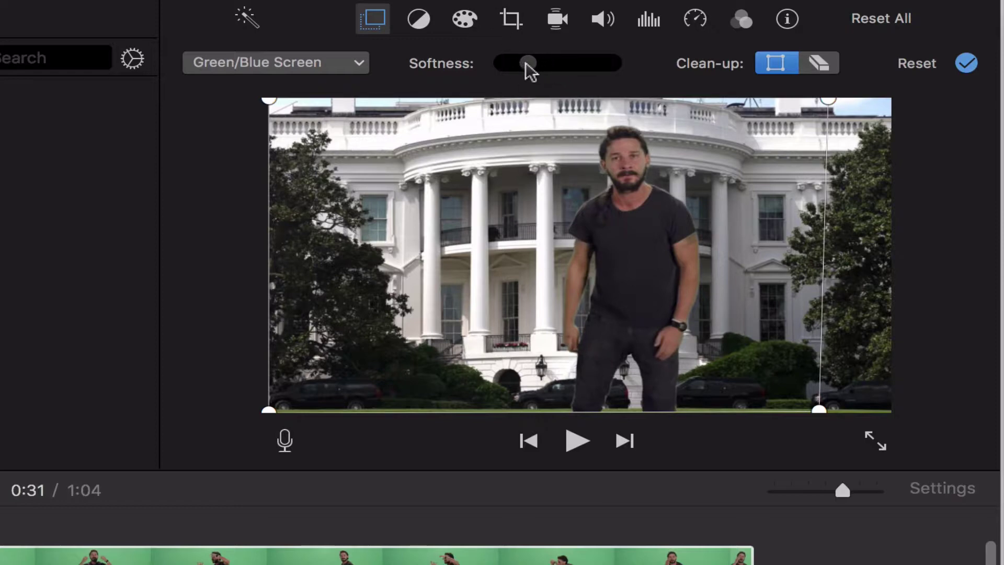
# - Raise the Green/Blue Screen Softness slider to soften the keyed man's edges
pyautogui.moveTo(525, 61)
pyautogui.mouseDown()
pyautogui.moveTo(599, 62)
pyautogui.moveTo(498, 69)
pyautogui.mouseUp()
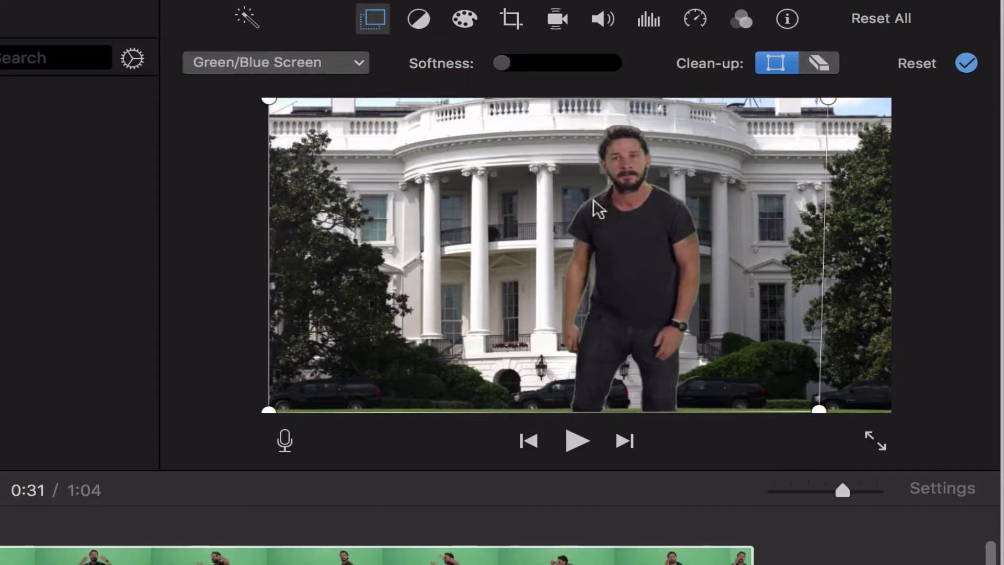
pyautogui.moveTo(504, 62); pyautogui.dragTo(538, 61)
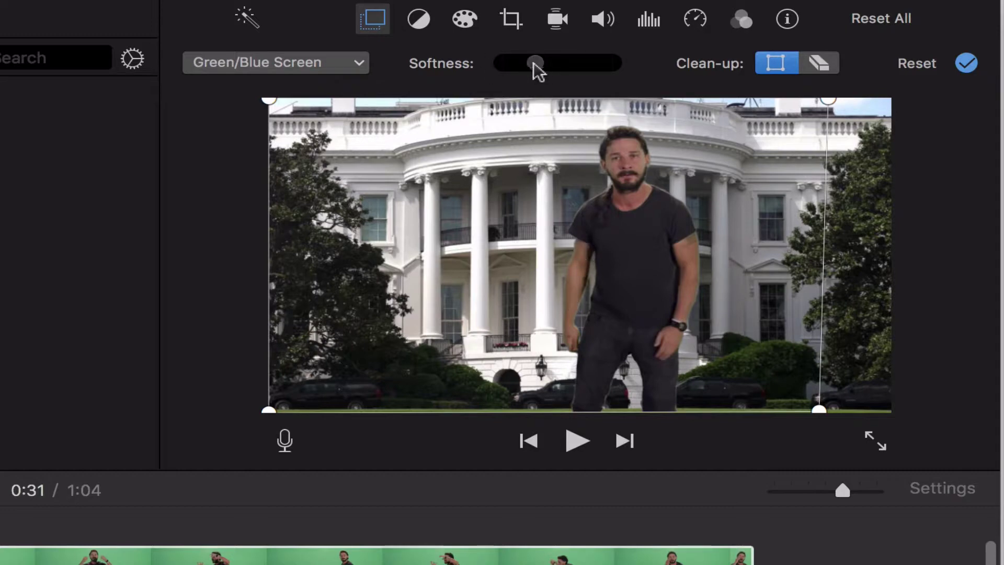
pyautogui.moveTo(541, 60)
pyautogui.mouseDown()
pyautogui.moveTo(601, 60)
pyautogui.moveTo(542, 62)
pyautogui.mouseUp()
# - Switch Clean-up to eraser mode and play the composite to check the key
pyautogui.click(818, 62)
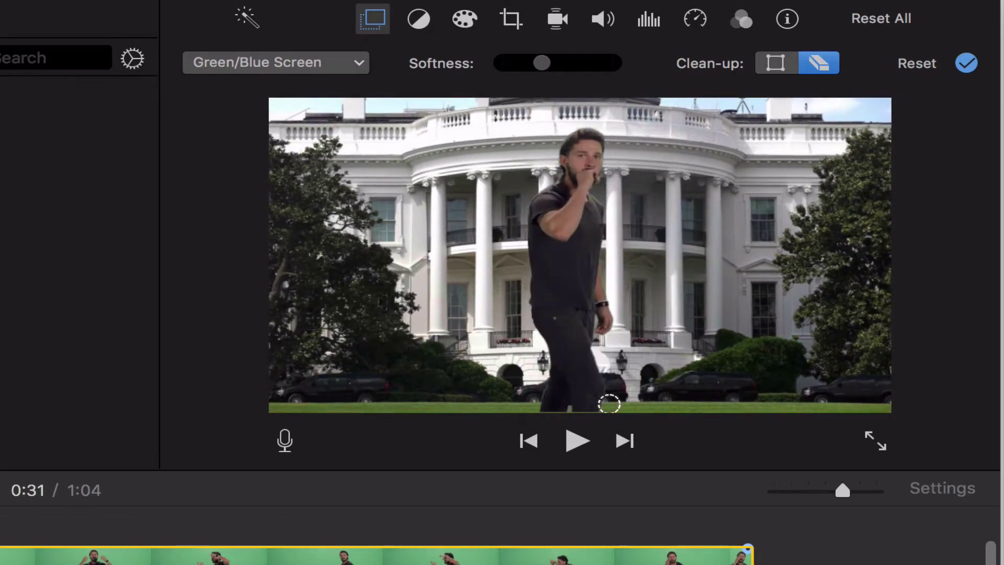
pyautogui.press('space')
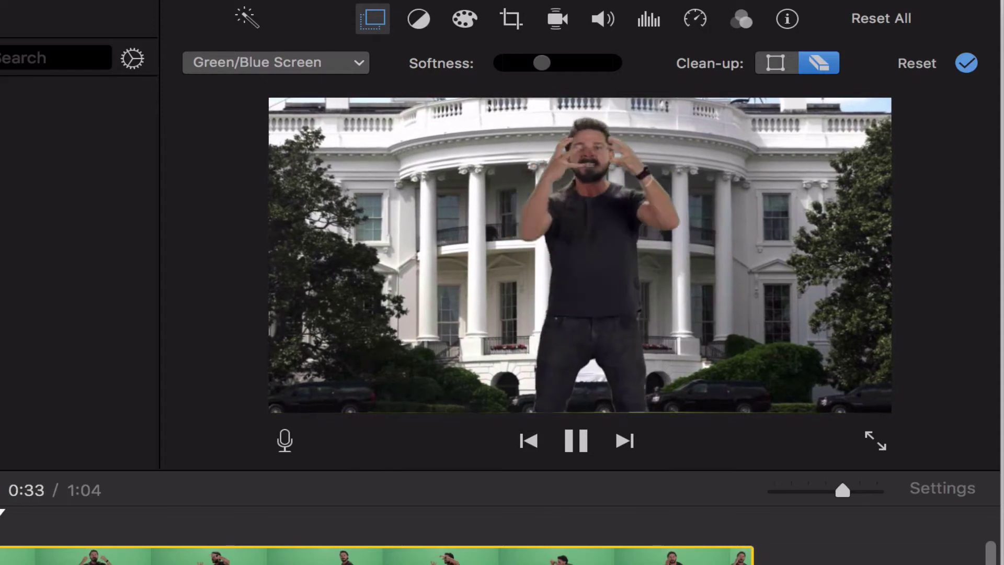
pyautogui.press('space')
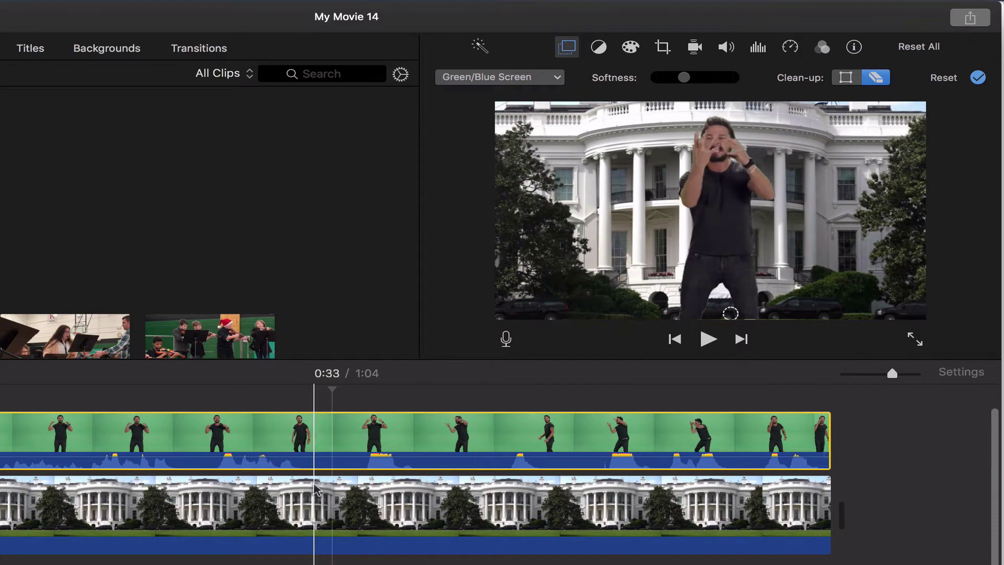
# - Set the White House background's crop style to Crop to Fill instead of Ken Burns
pyautogui.click(314, 492)
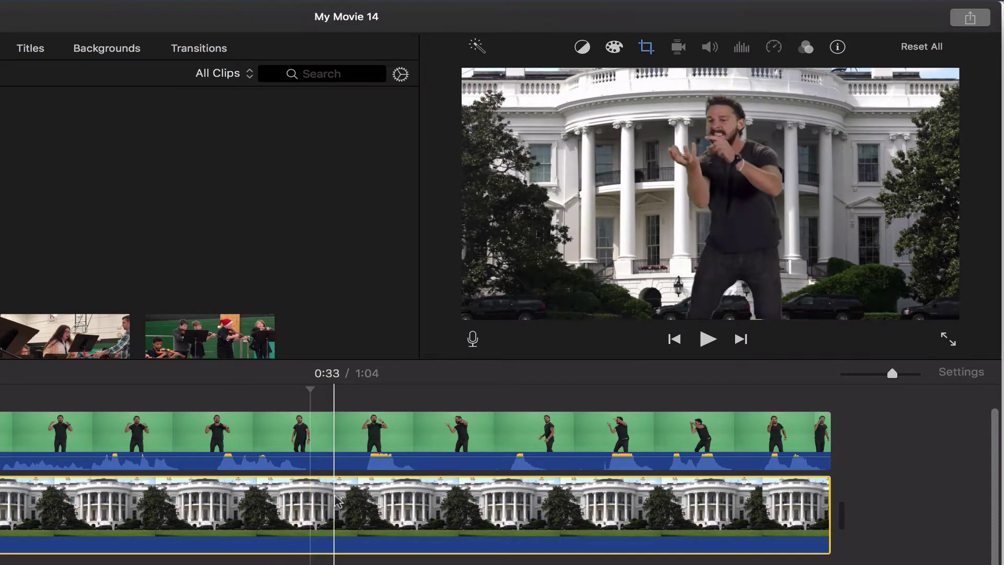
pyautogui.click(647, 47)
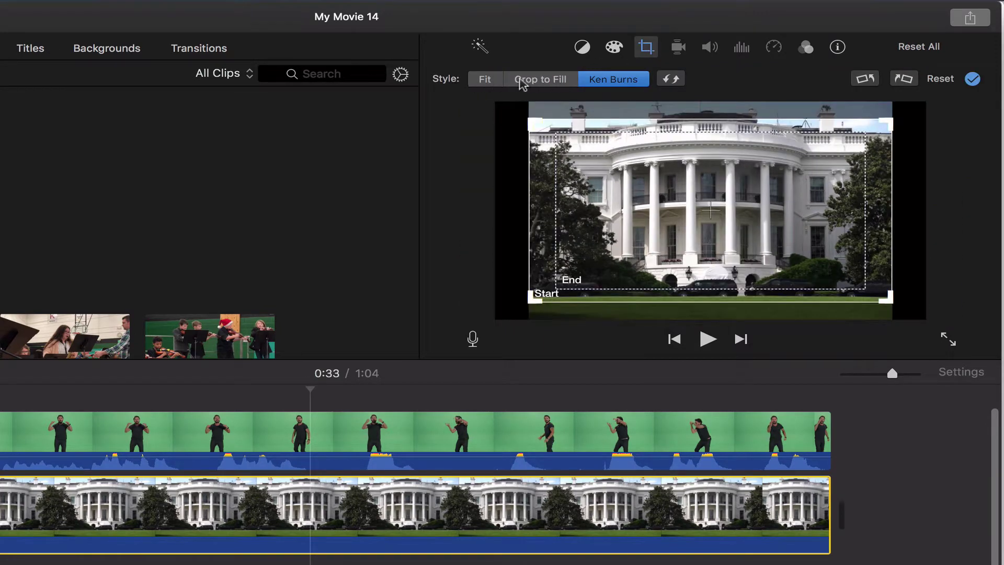
pyautogui.click(545, 81)
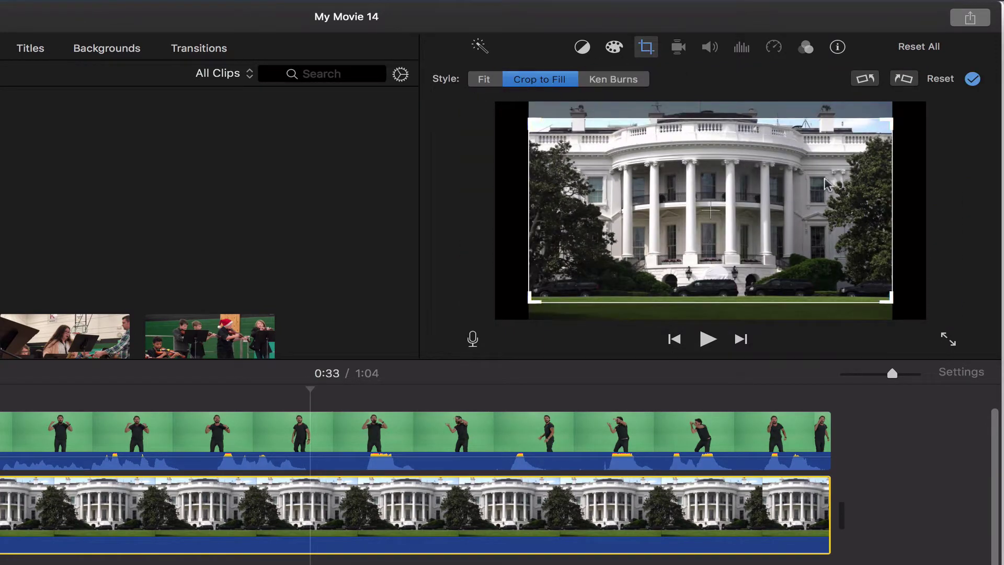
pyautogui.click(484, 84)
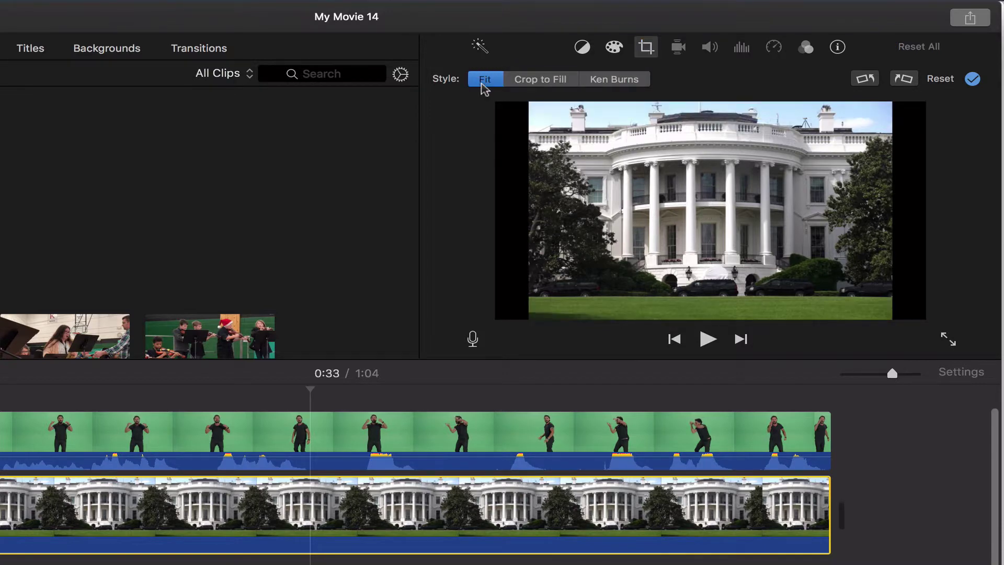
pyautogui.click(546, 82)
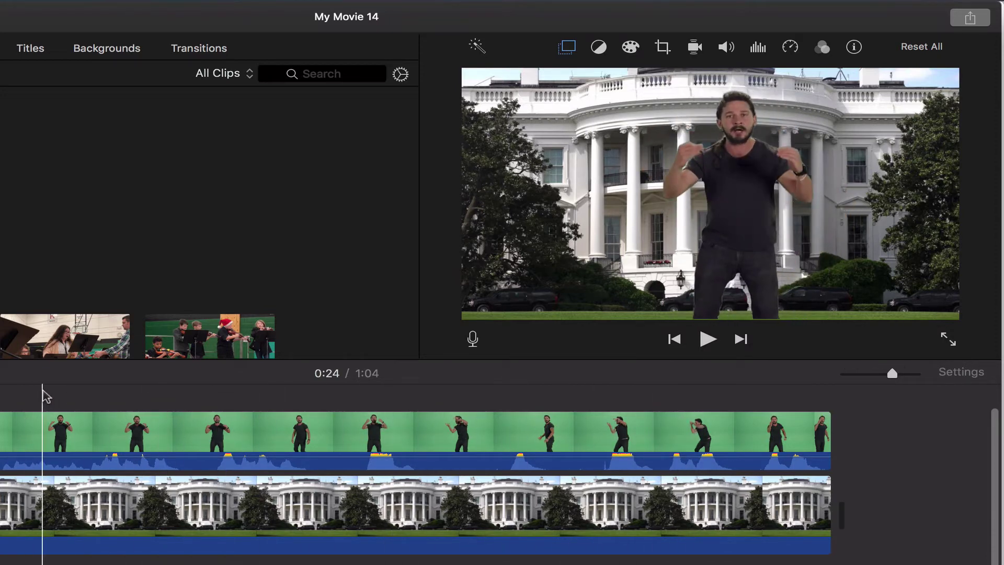
# - Select the green-screen clip at 0:36 and bring its Green/Blue Screen settings back up
pyautogui.click(38, 425)
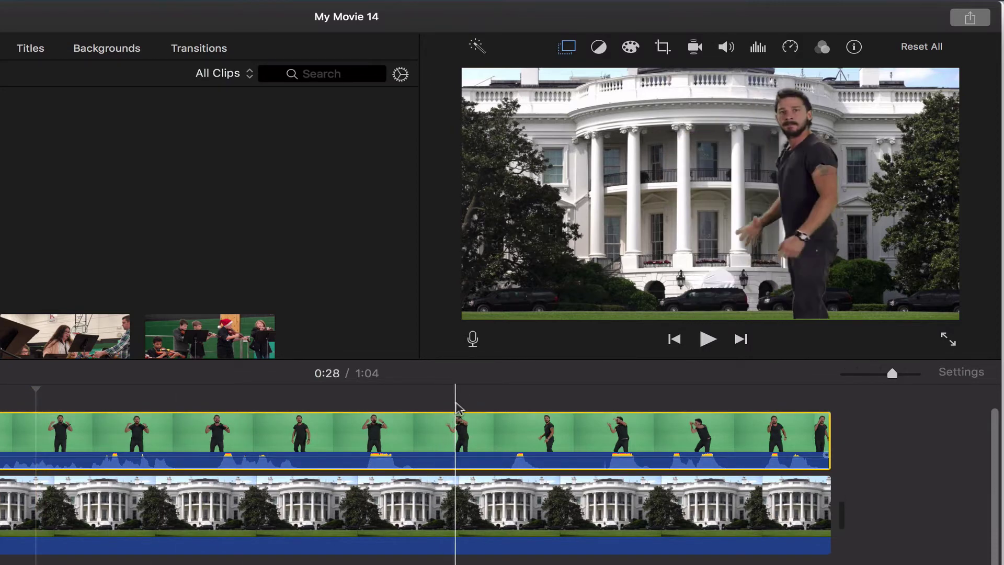
pyautogui.click(459, 405)
pyautogui.click(448, 434)
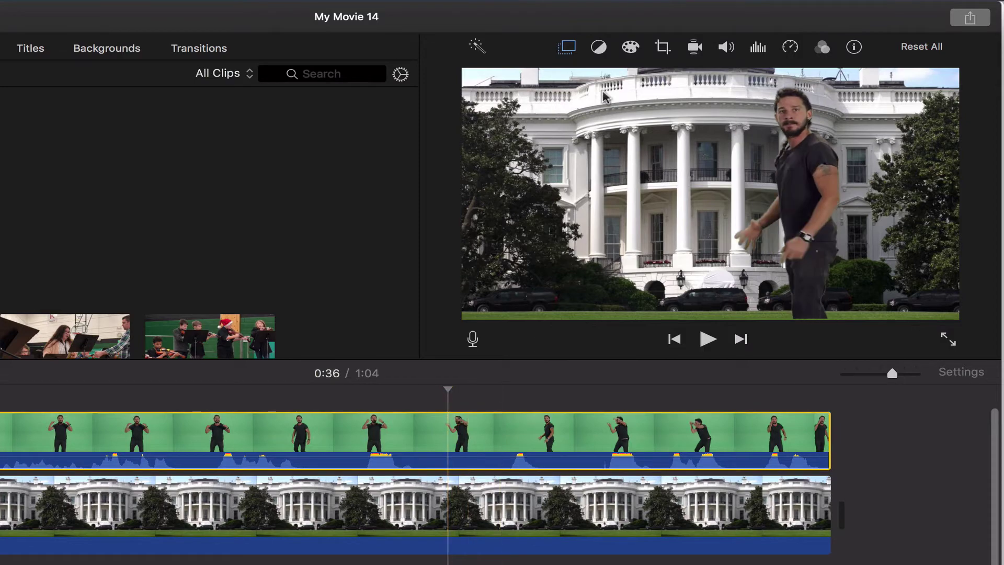
pyautogui.click(575, 46)
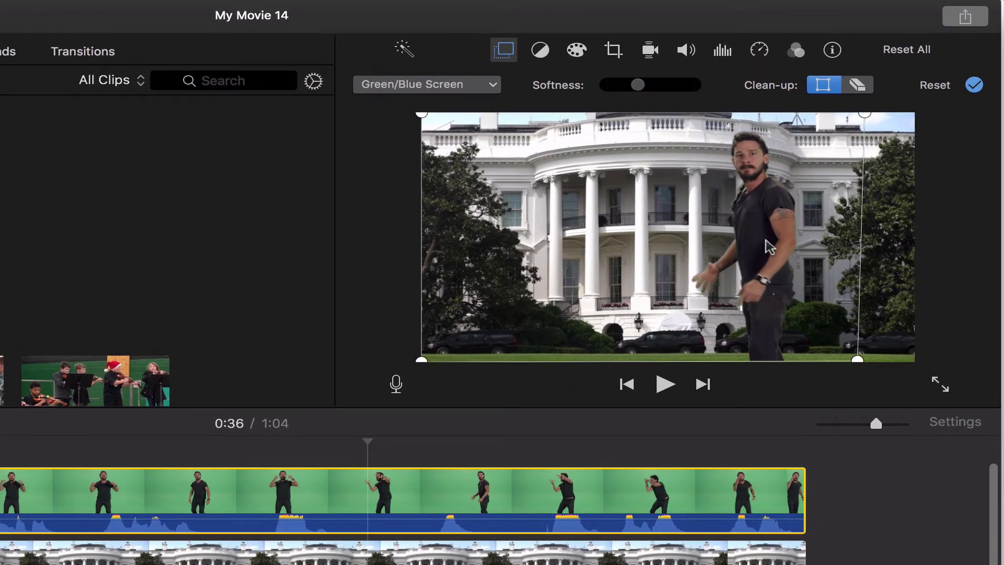
pyautogui.click(769, 246)
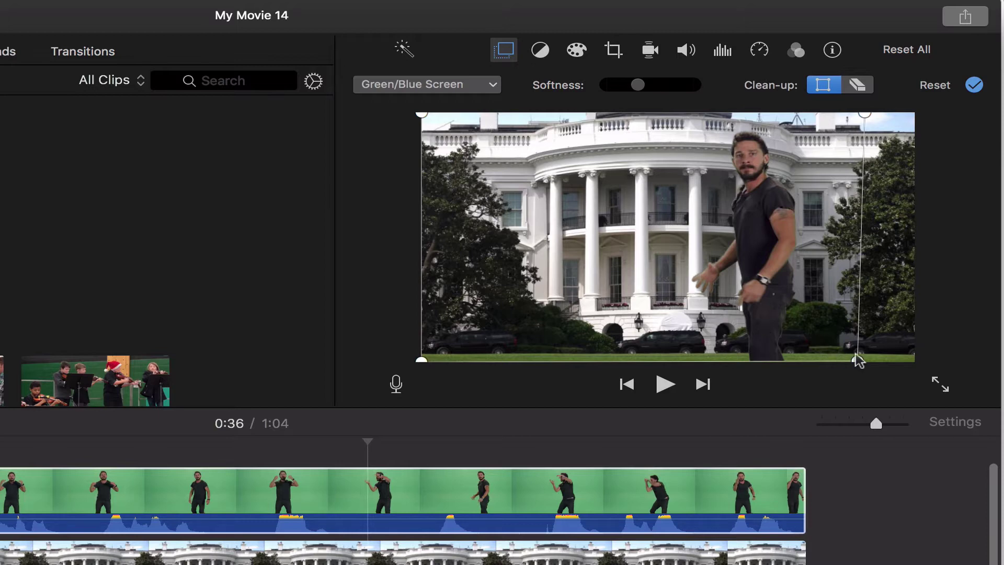
# - Raise both bottom corners of the green-screen clean-up area and preview the crop at 0:31
pyautogui.moveTo(857, 360); pyautogui.dragTo(835, 313)
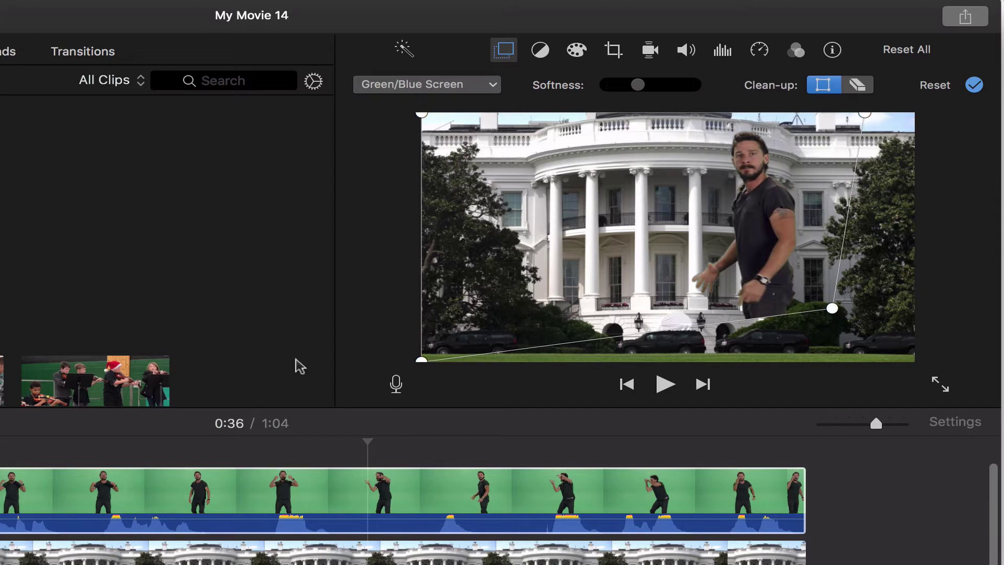
pyautogui.moveTo(423, 360); pyautogui.dragTo(432, 316)
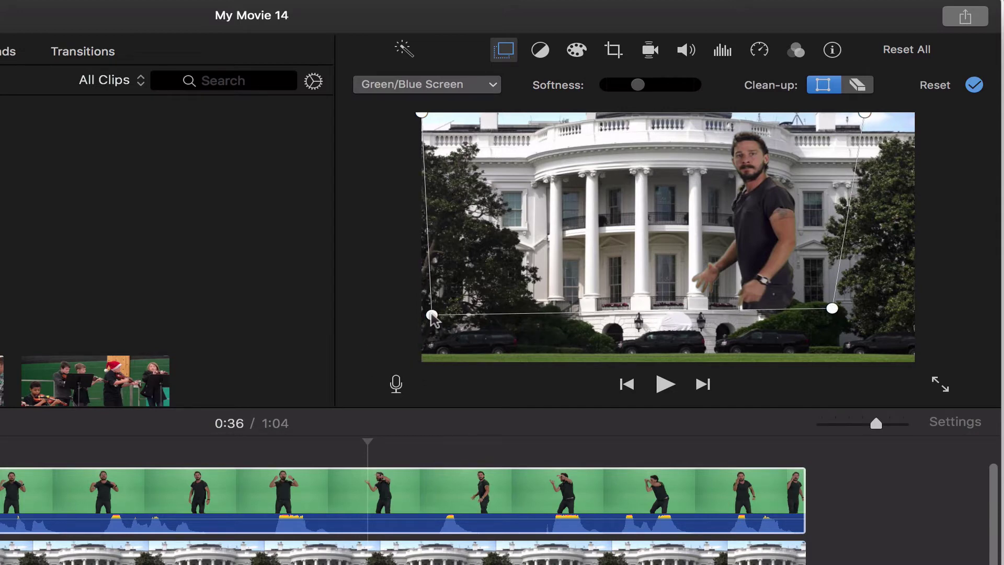
pyautogui.click(102, 447)
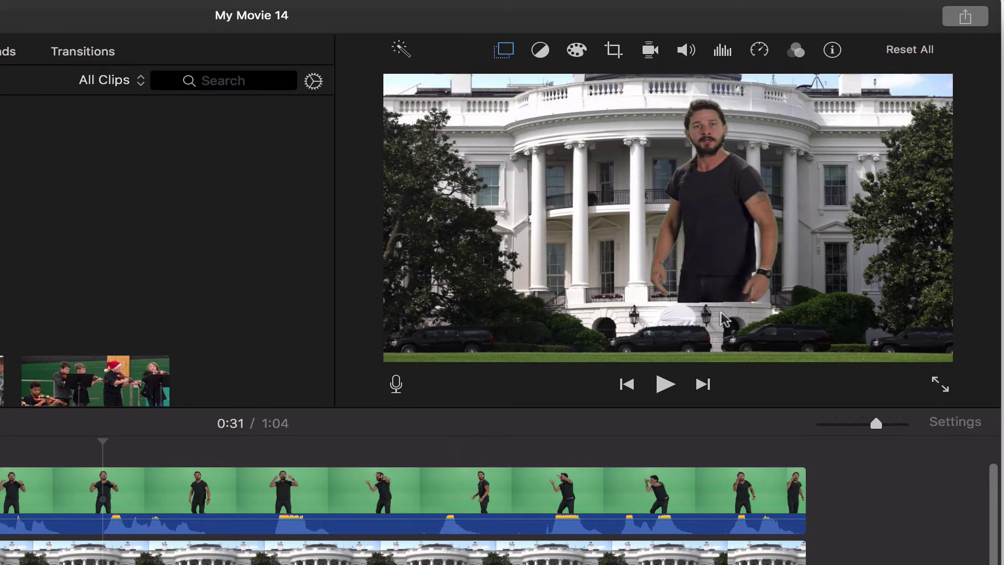
# - Fine-tune the clean-up area's bottom corners so its edge sits level just below the man's waist
pyautogui.click(122, 487)
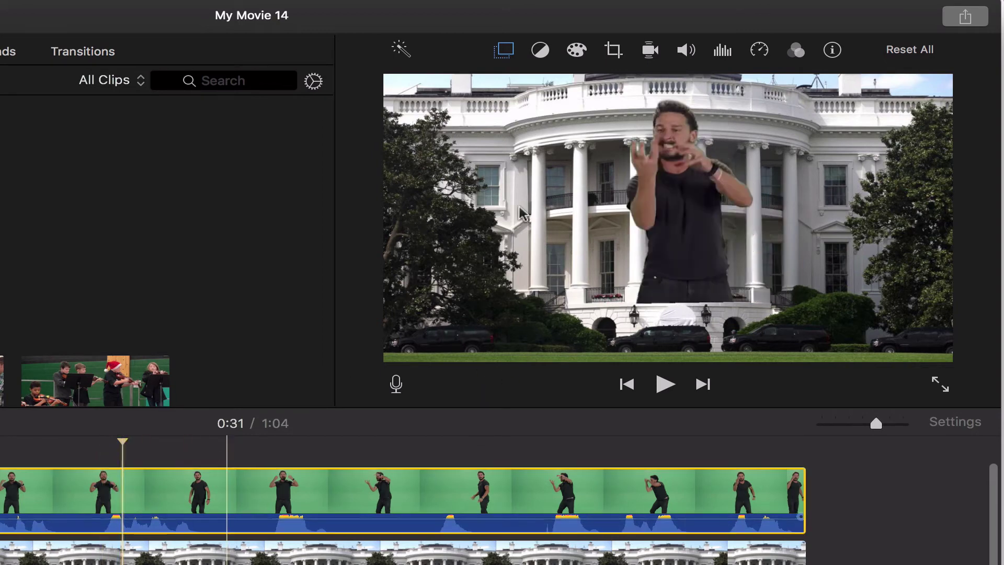
pyautogui.click(505, 52)
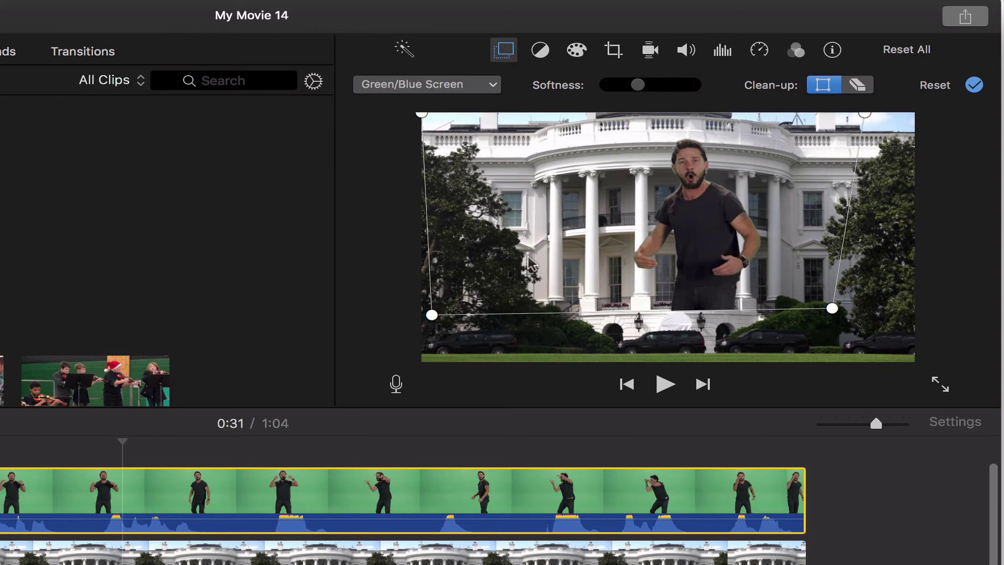
pyautogui.moveTo(432, 316); pyautogui.dragTo(432, 308)
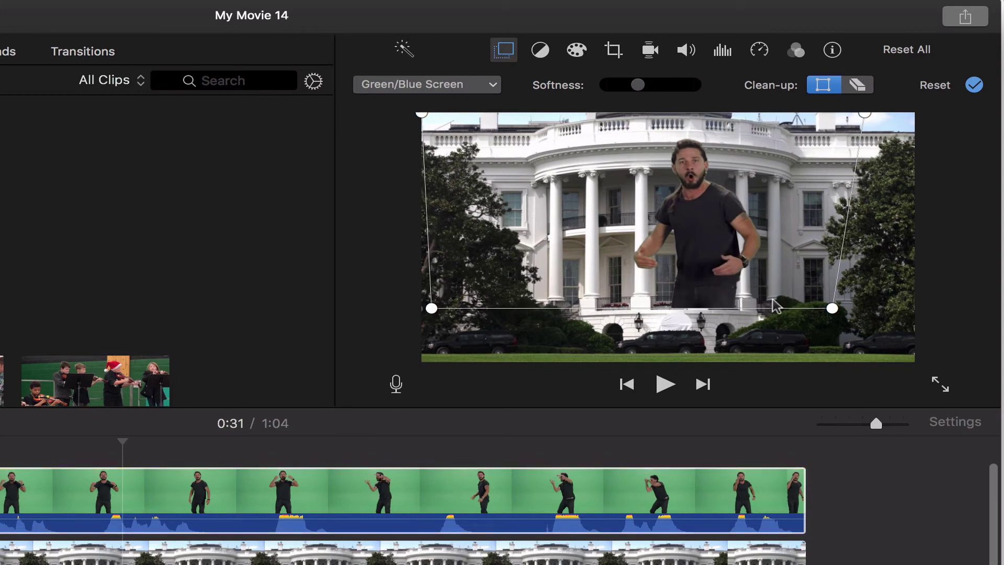
pyautogui.moveTo(840, 310); pyautogui.dragTo(837, 312)
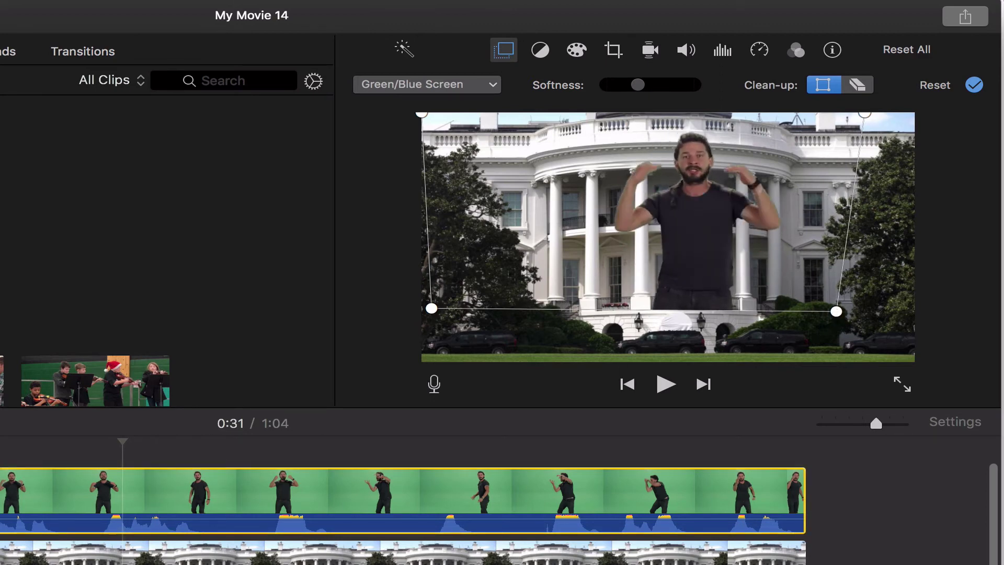